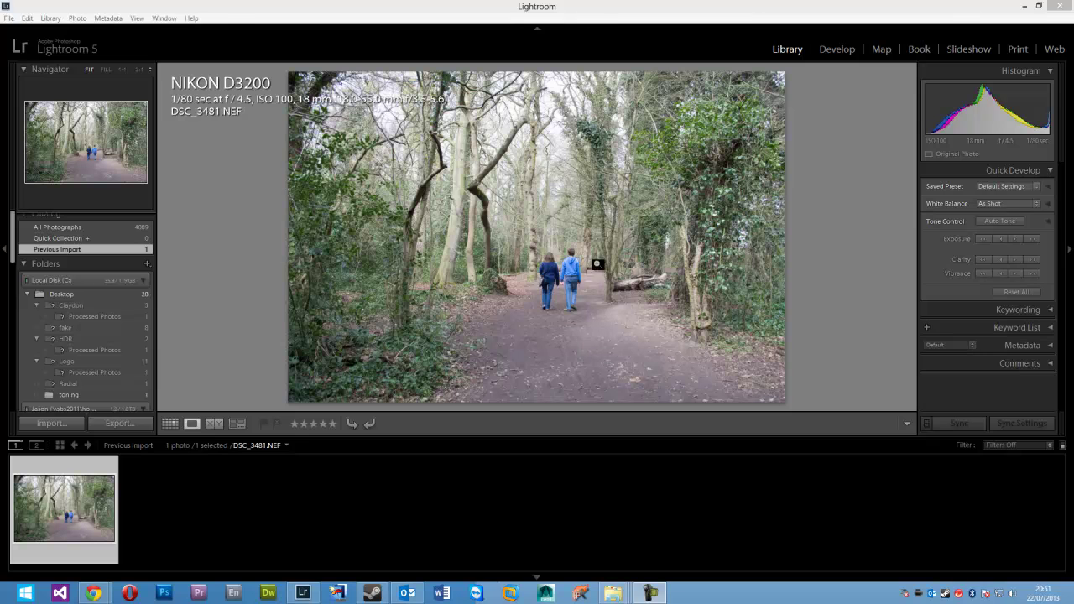
Step: Open the photo in Develop and set Basic tones, including exposure -0.60 and contrast +52
left_click(836, 48)
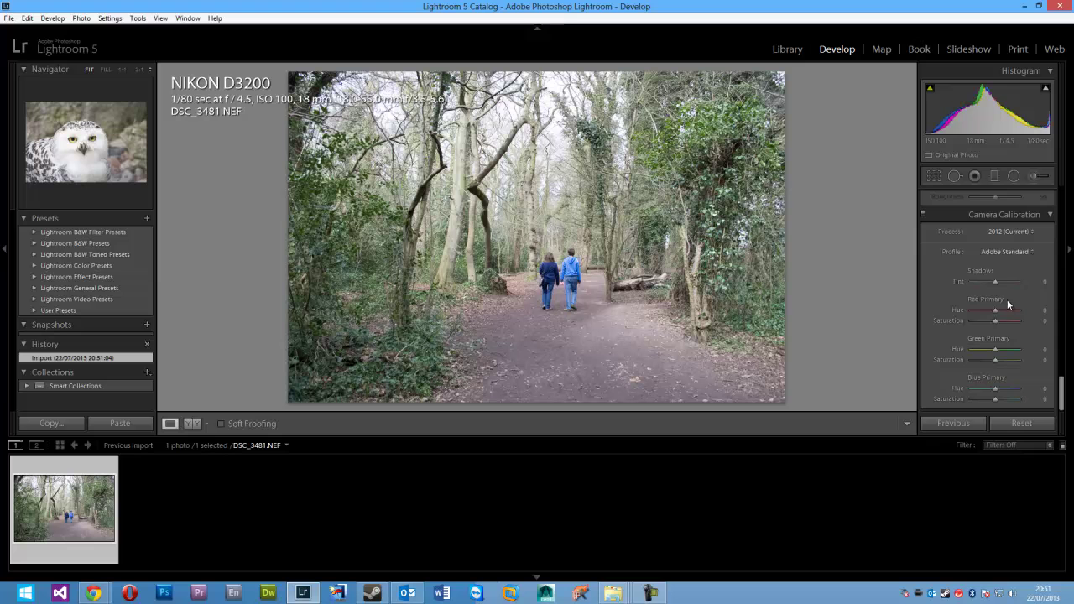
scroll(996, 285, "up", 3)
scroll(996, 281, "up", 10)
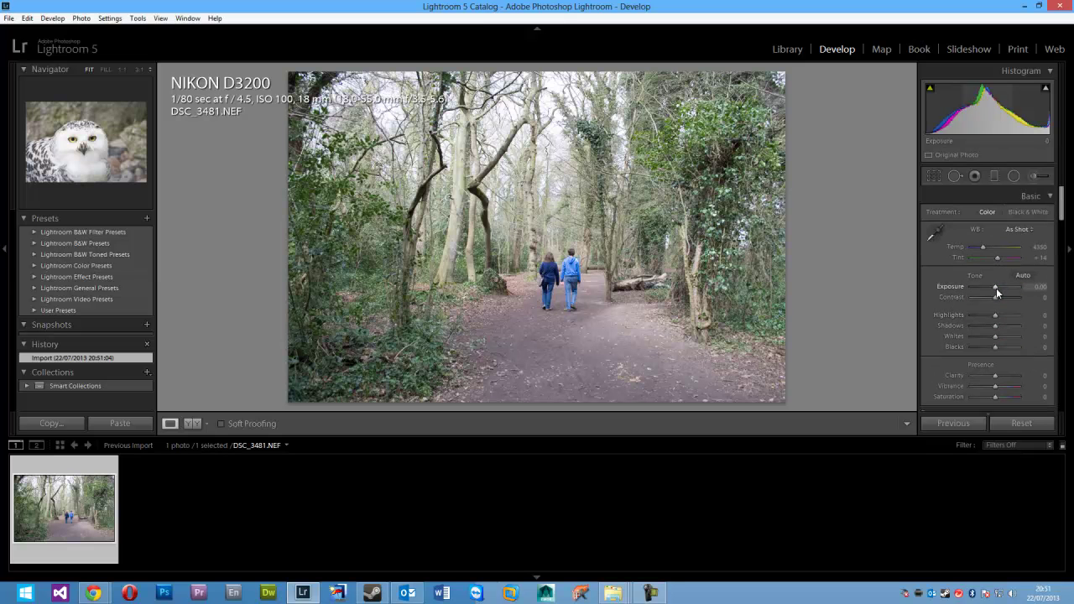
left_click_drag(996, 297, 1000, 327)
left_click_drag(994, 336, 999, 341)
left_click_drag(995, 346, 990, 395)
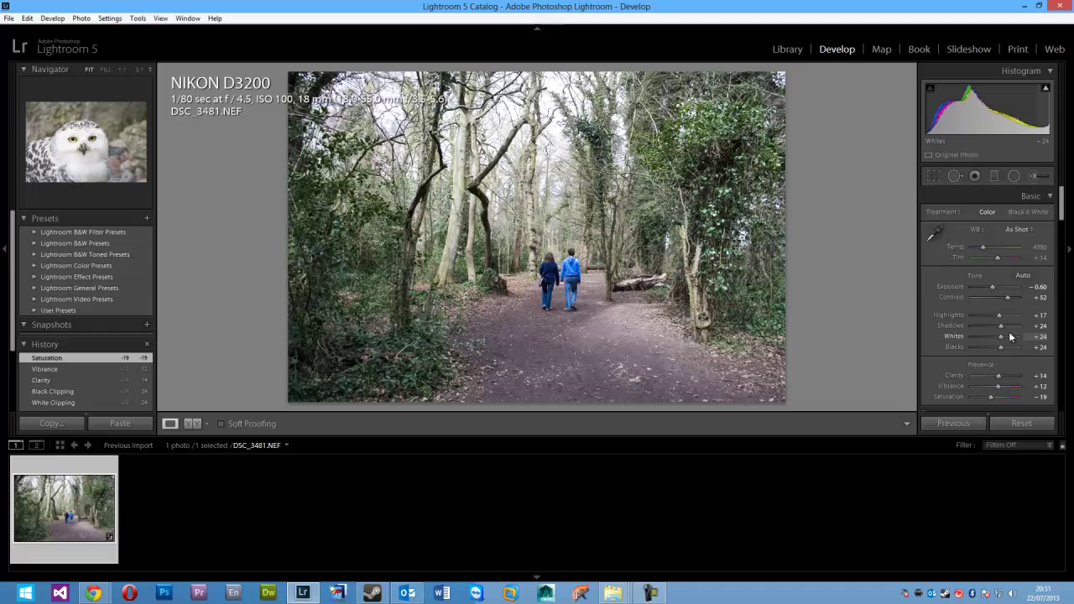
Step: Adjust a Tone Curve region slider to refine the photo's tones
scroll(1000, 290, "down", 3)
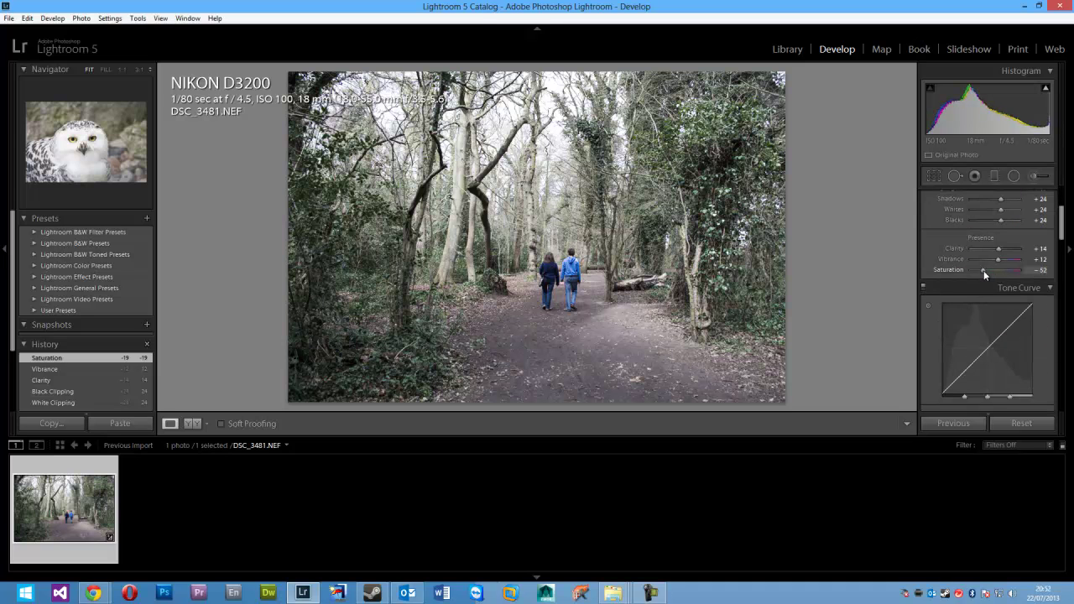
scroll(998, 319, "down", 3)
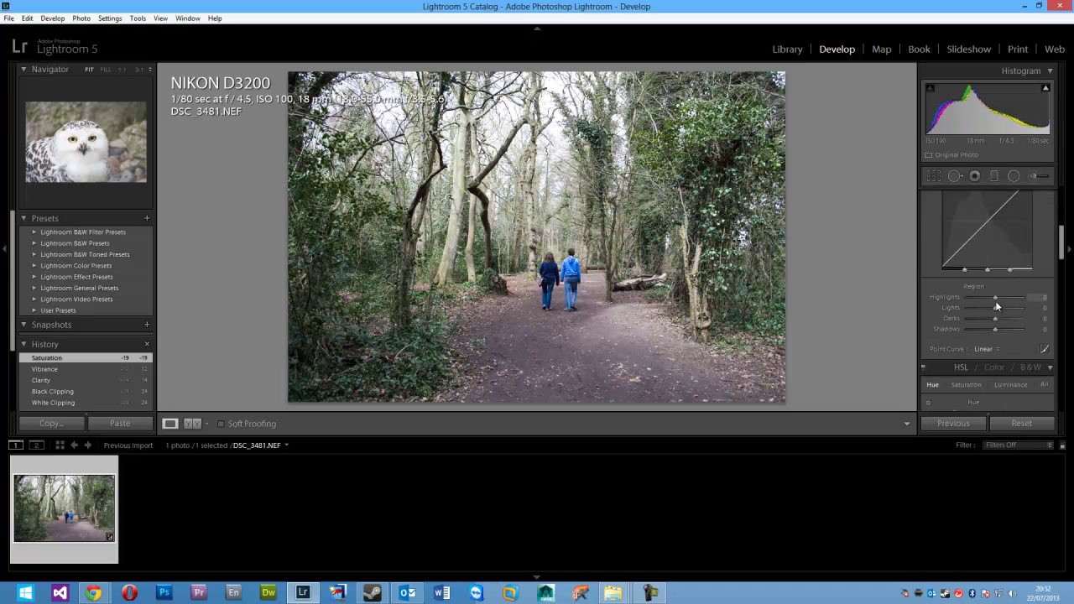
left_click_drag(994, 300, 995, 330)
scroll(1013, 352, "down", 5)
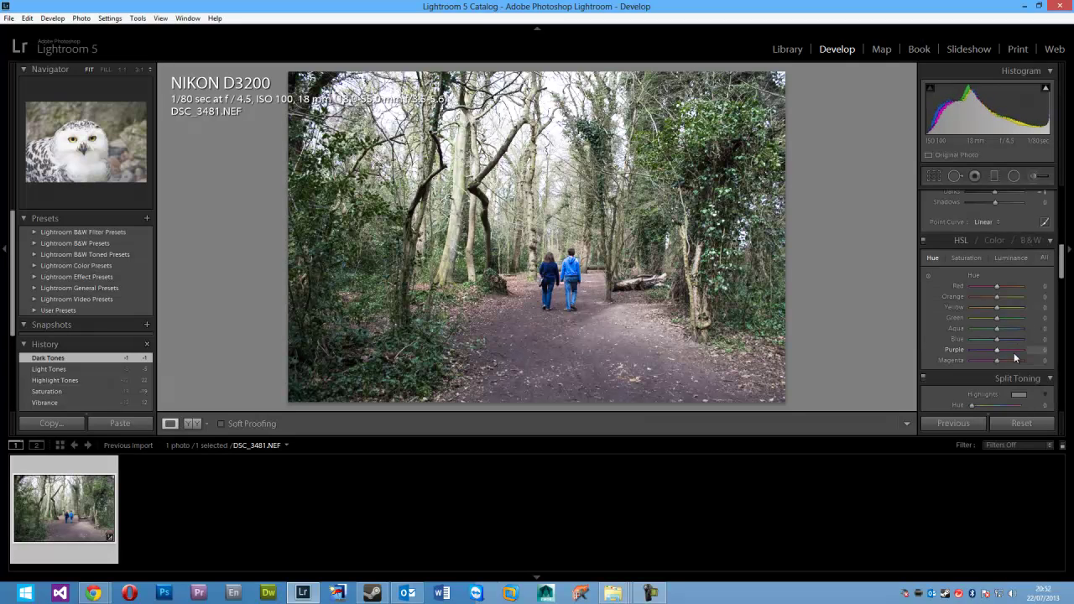
scroll(1013, 356, "down", 3)
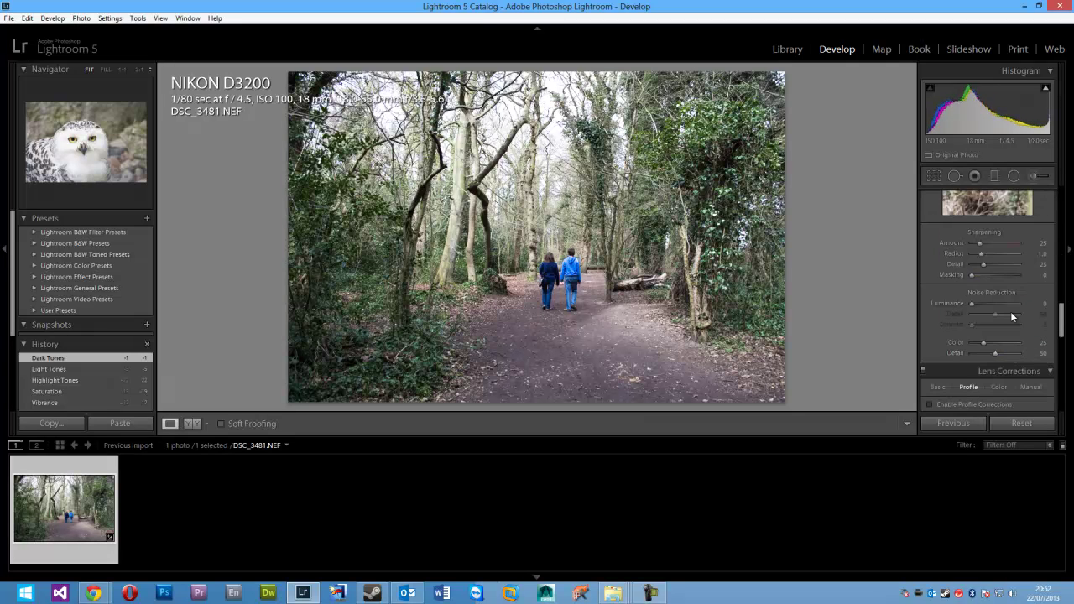
scroll(1010, 311, "down", 4)
Step: Darken the edges with a post-crop vignette, amount -29 and midpoint 57
mouse_move(995, 266)
left_mouse_down()
mouse_move(983, 267)
mouse_move(998, 278)
left_mouse_up()
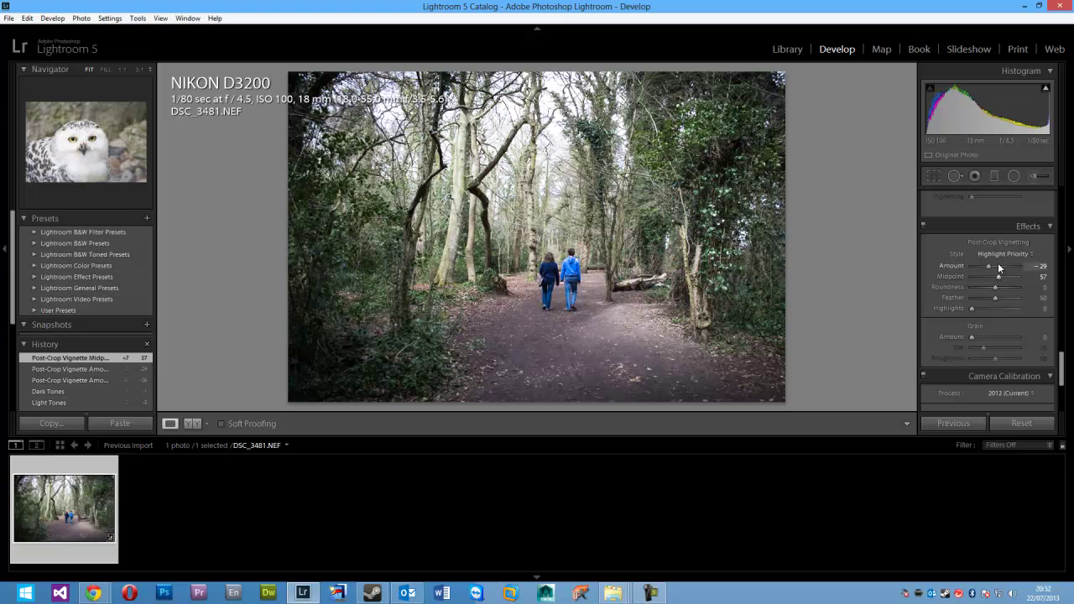
scroll(998, 263, "up", 10)
scroll(998, 254, "up", 3)
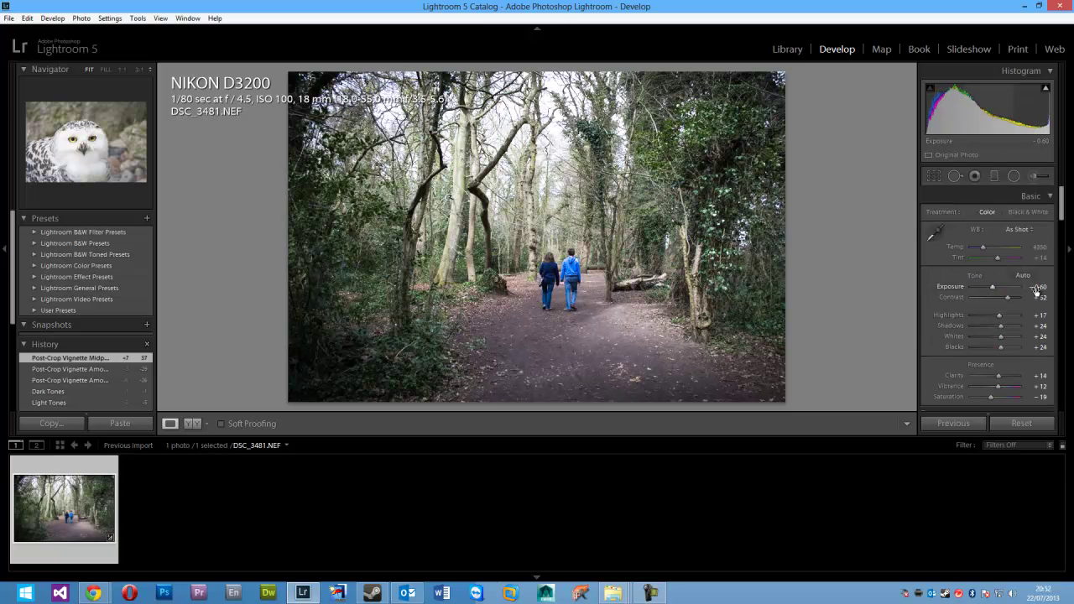
Step: Set exposure to -0.30, then nudge it down to -0.40
left_click(1039, 287)
type("-0.3")
key("Return")
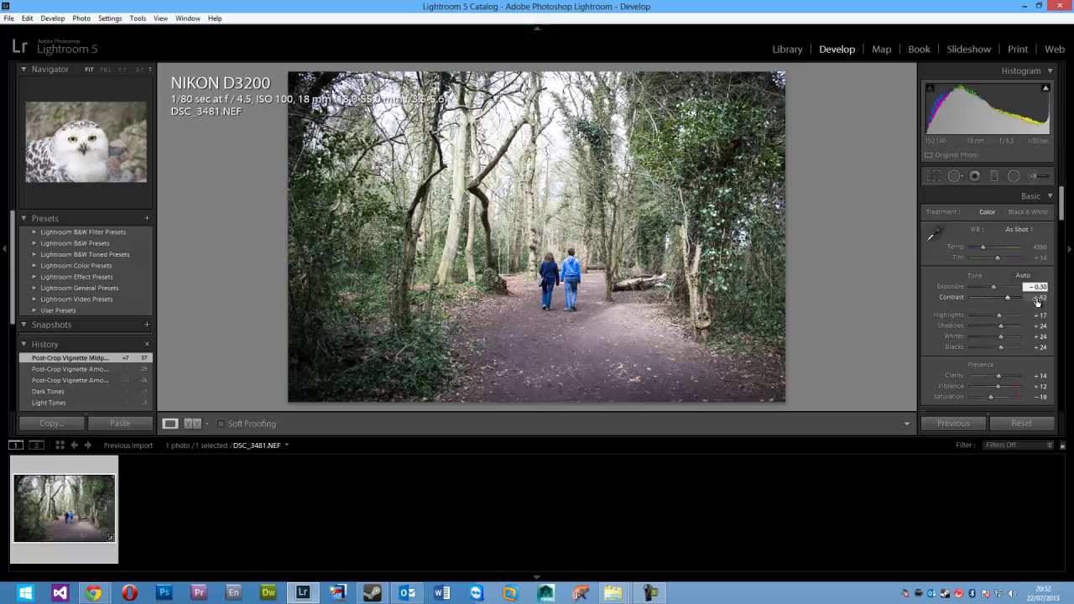
key("Down")
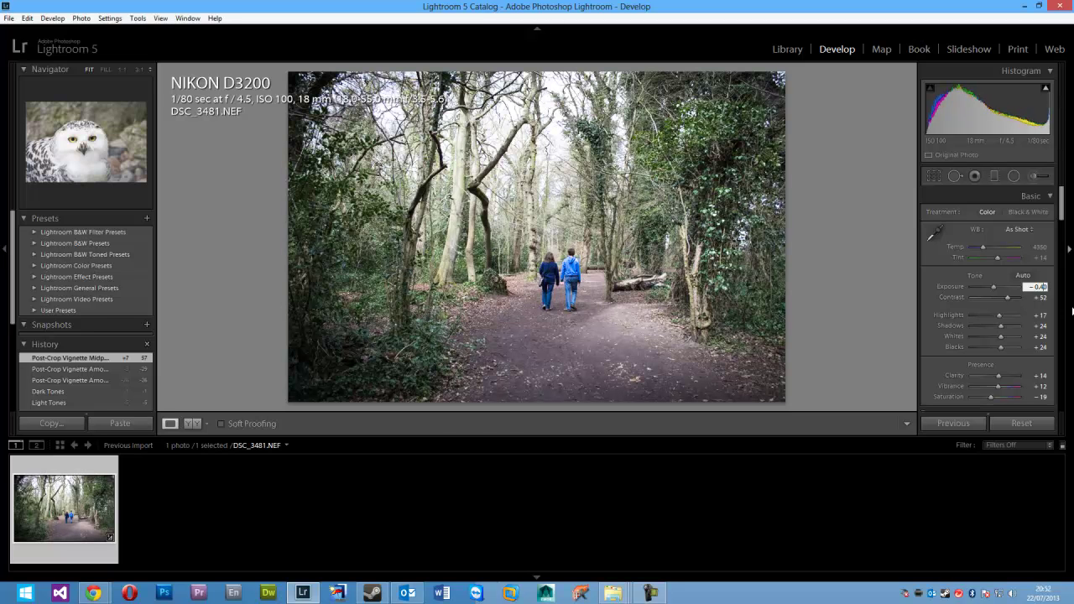
scroll(966, 332, "down", 6)
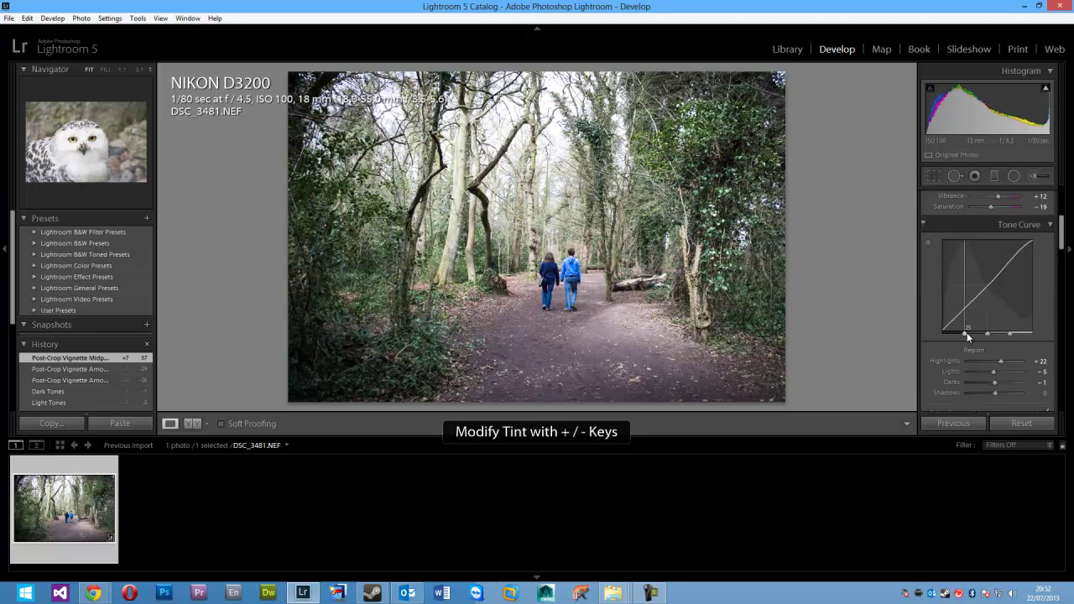
scroll(973, 302, "down", 4)
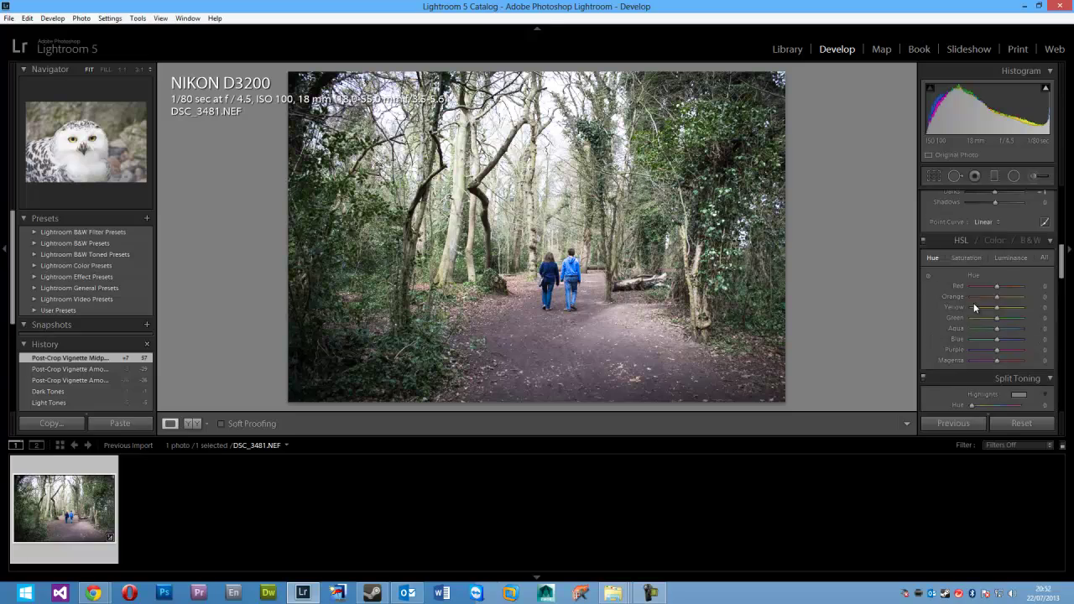
Step: Give the Split Toning highlights a soft yellow tint at hue 60, saturation 42
scroll(1009, 325, "down", 2)
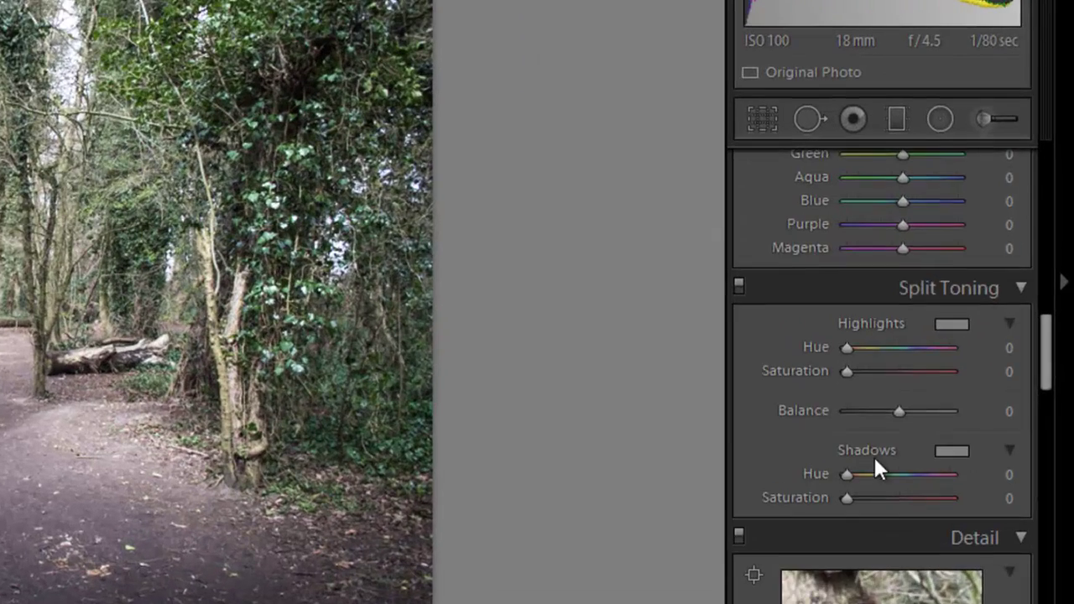
scroll(971, 348, "down", 1)
scroll(968, 342, "up", 1)
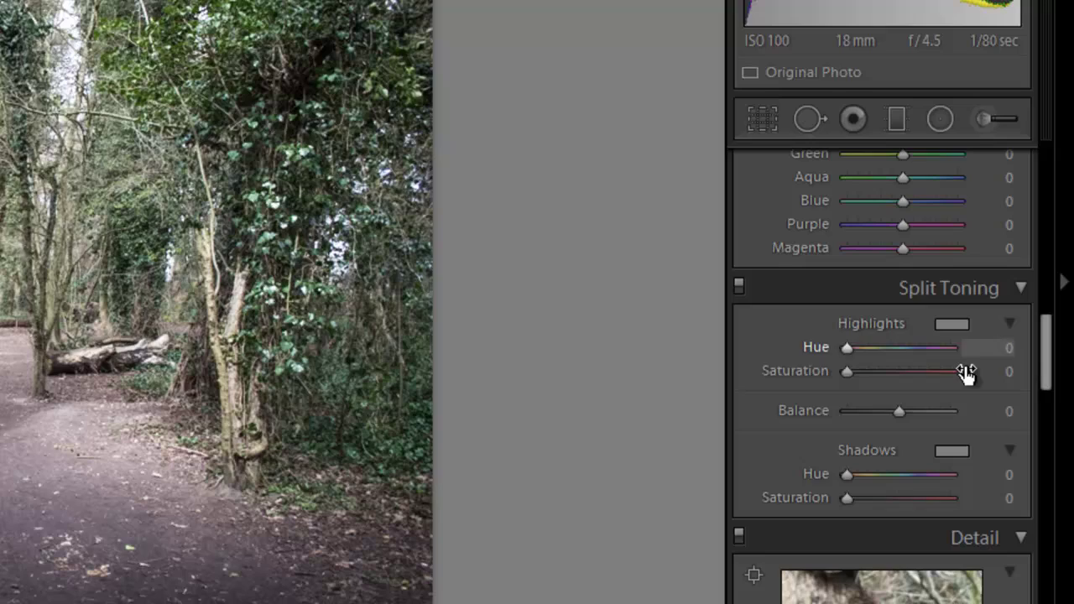
left_click(947, 324)
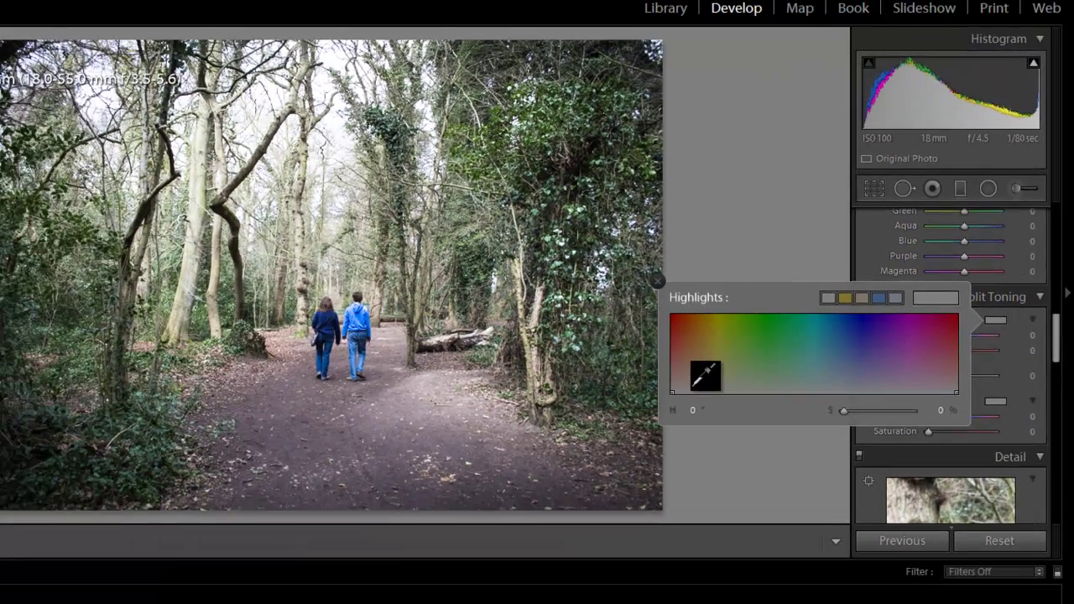
left_click_drag(533, 416, 588, 338)
left_click_drag(750, 330, 728, 319)
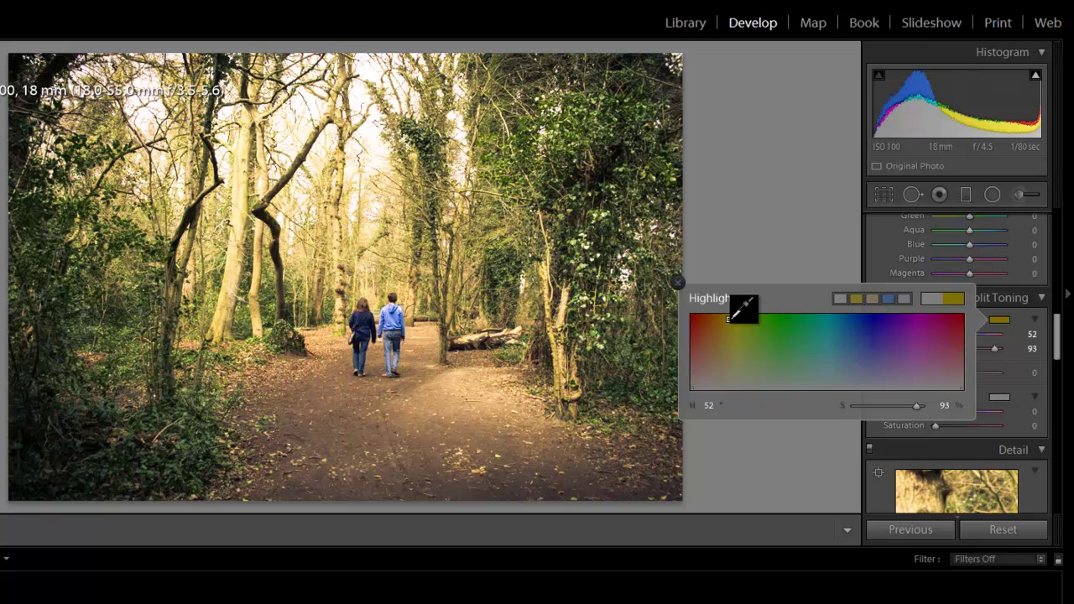
left_click_drag(741, 309, 750, 347)
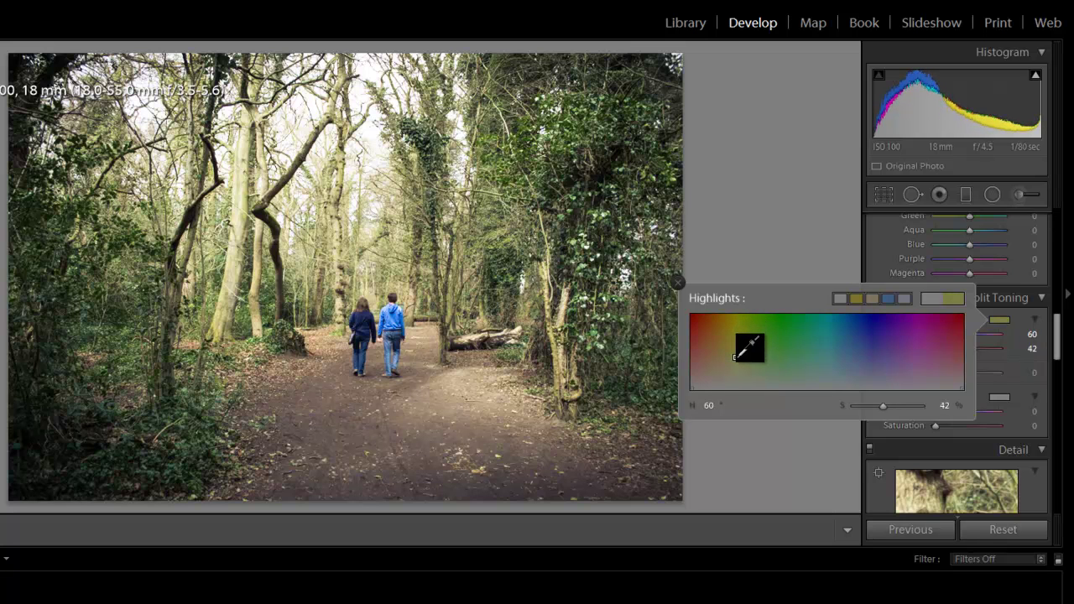
Step: Set split-toning balance to -14 and tint the shadows blue at hue 231, saturation 10
key("Return")
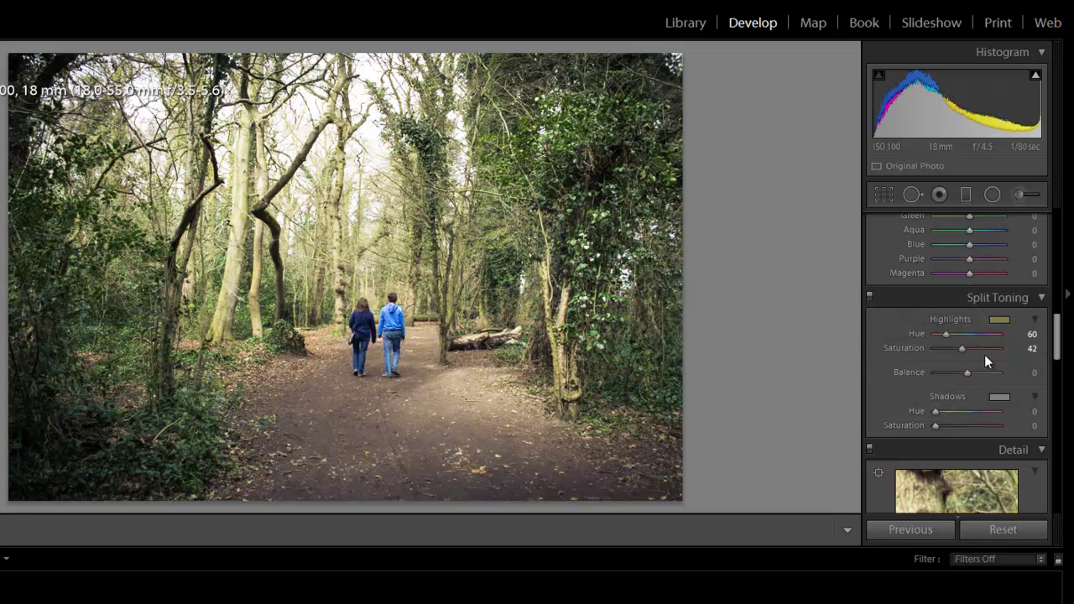
left_click_drag(966, 375, 959, 351)
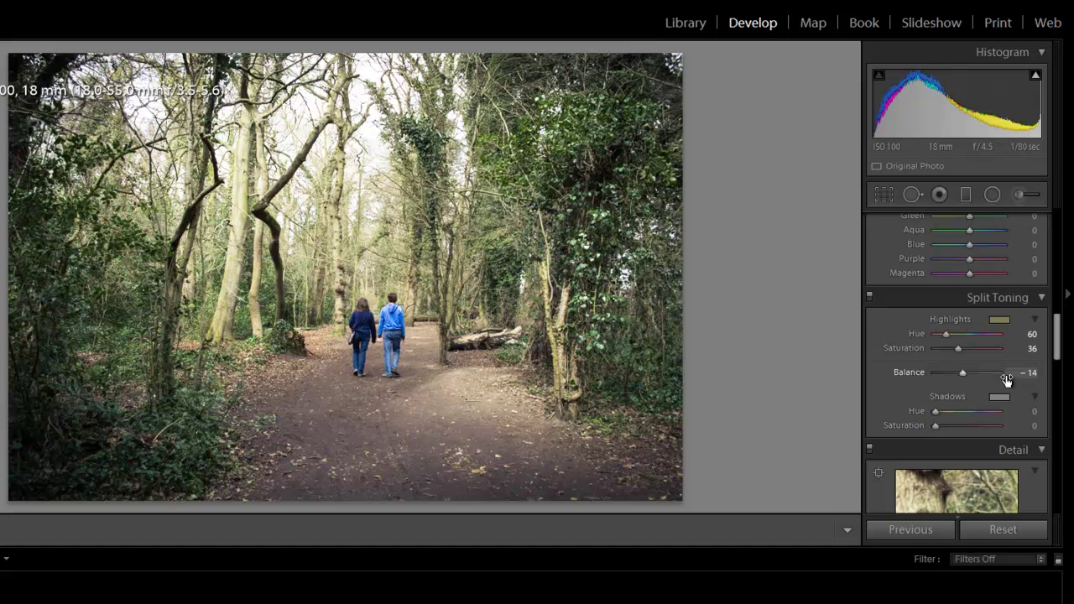
left_click(999, 397)
left_click(741, 443)
left_click_drag(740, 444, 864, 454)
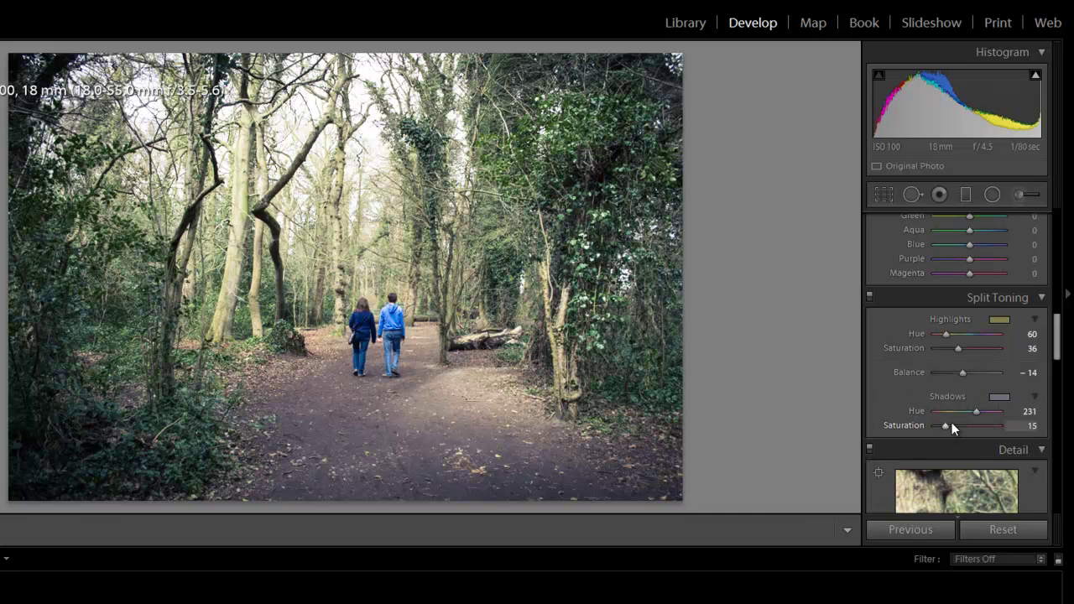
left_click_drag(945, 428, 942, 430)
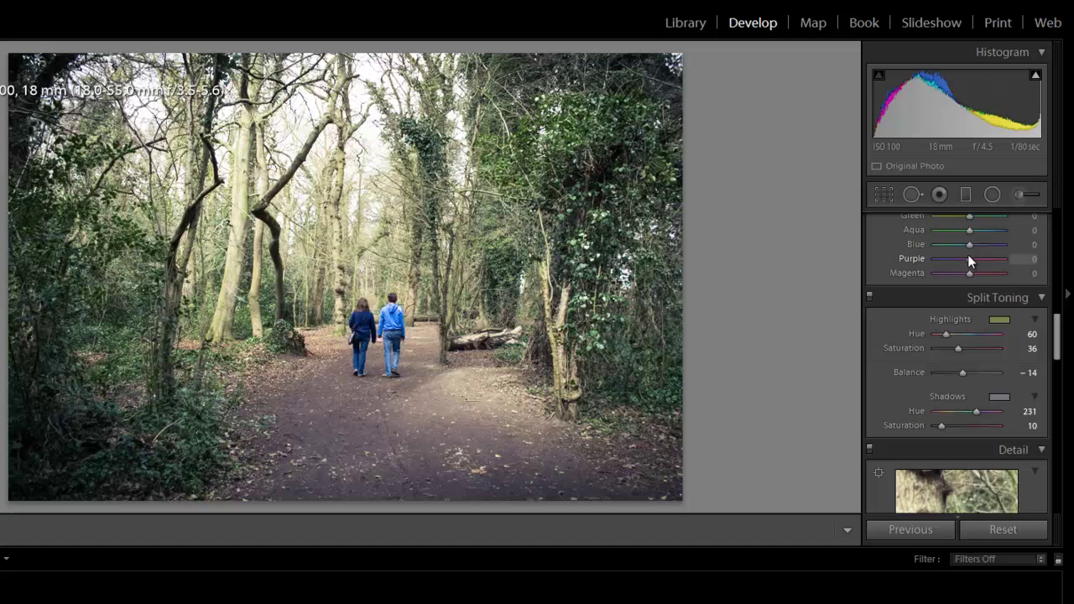
Step: Switch the Basic treatment to Black & White
scroll(1026, 306, "up", 10)
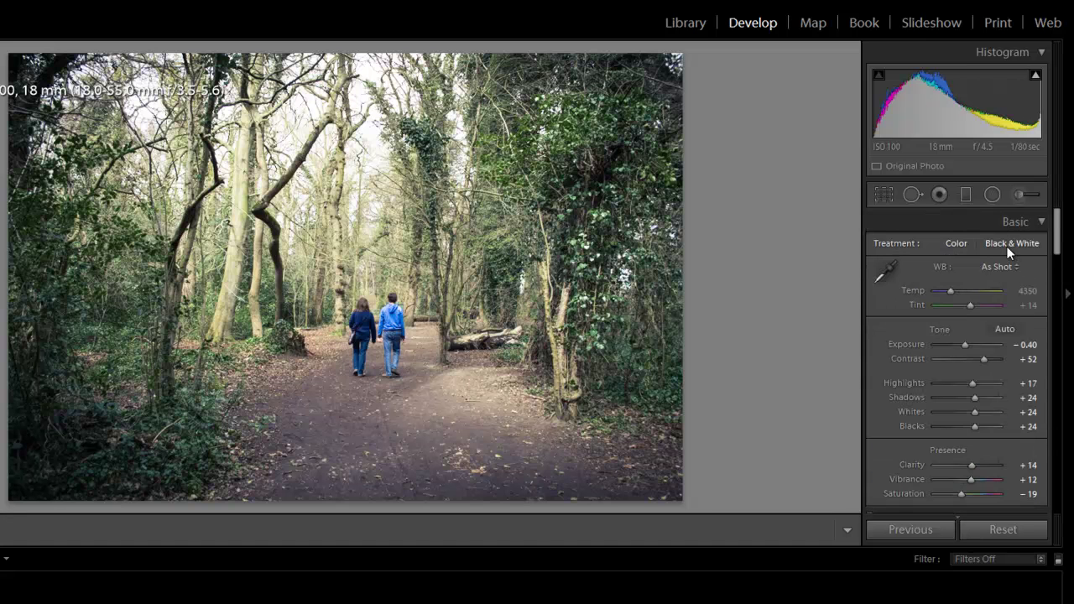
left_click(1006, 245)
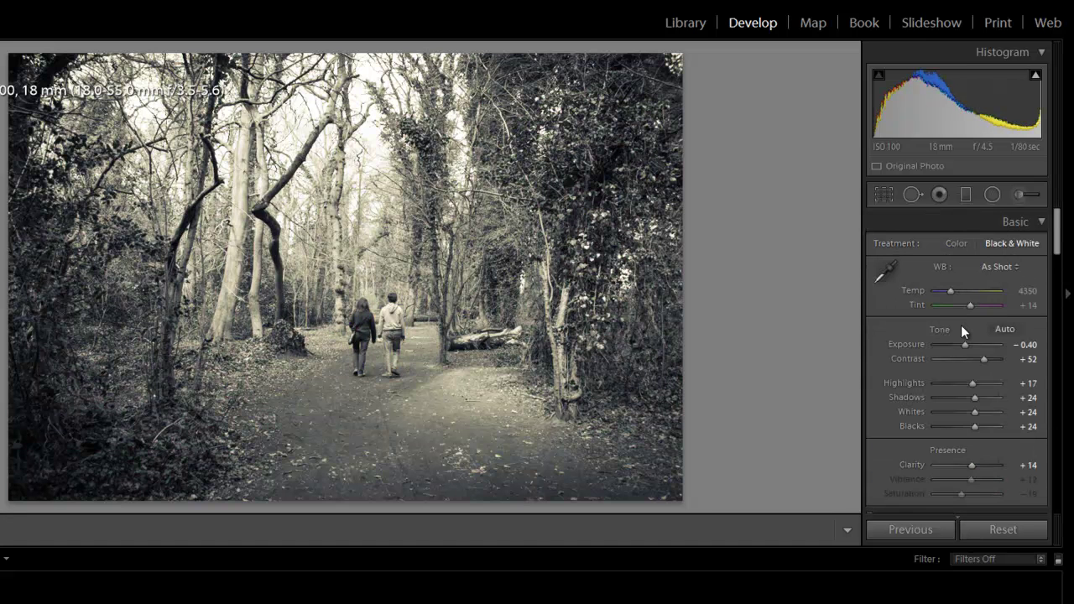
scroll(960, 327, "down", 10)
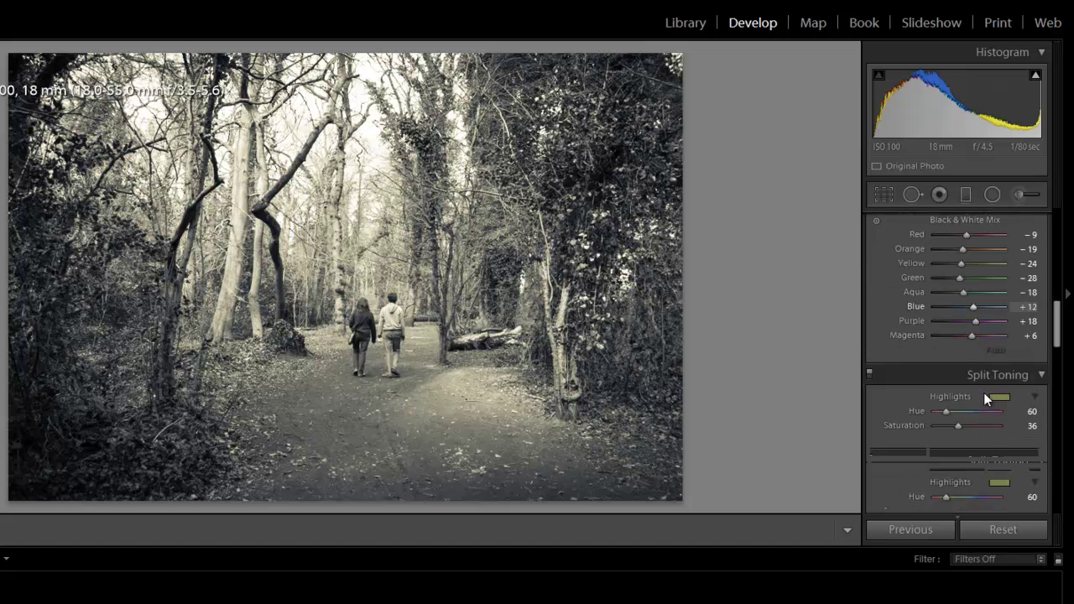
Step: Refine split toning to highlights hue 64, saturation 11 and shadows hue 237, saturation 17
left_click(999, 311)
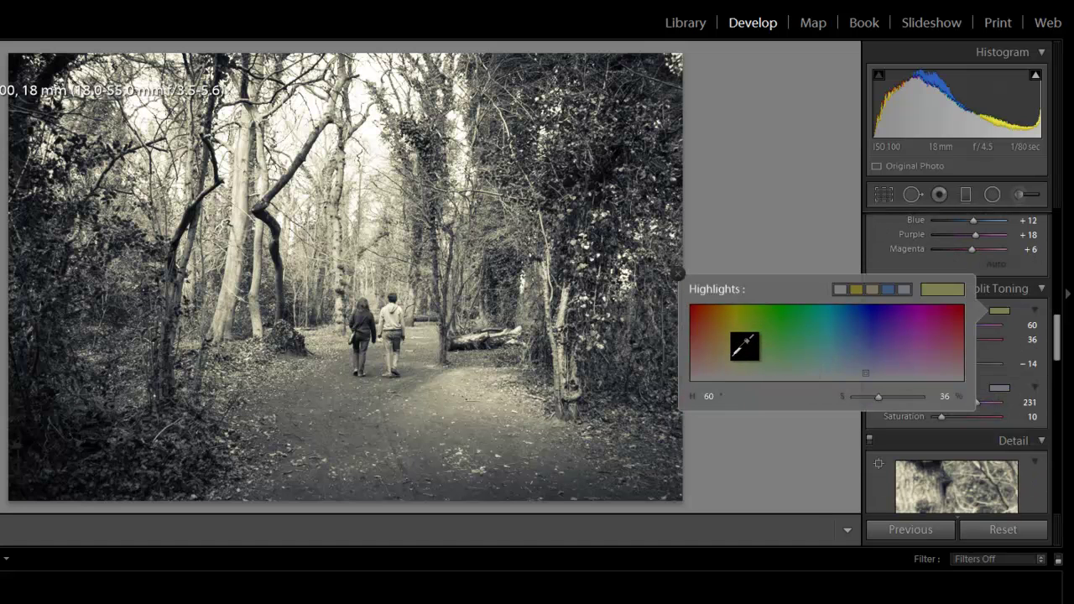
mouse_move(735, 353)
left_mouse_down()
mouse_move(736, 338)
mouse_move(738, 372)
left_mouse_up()
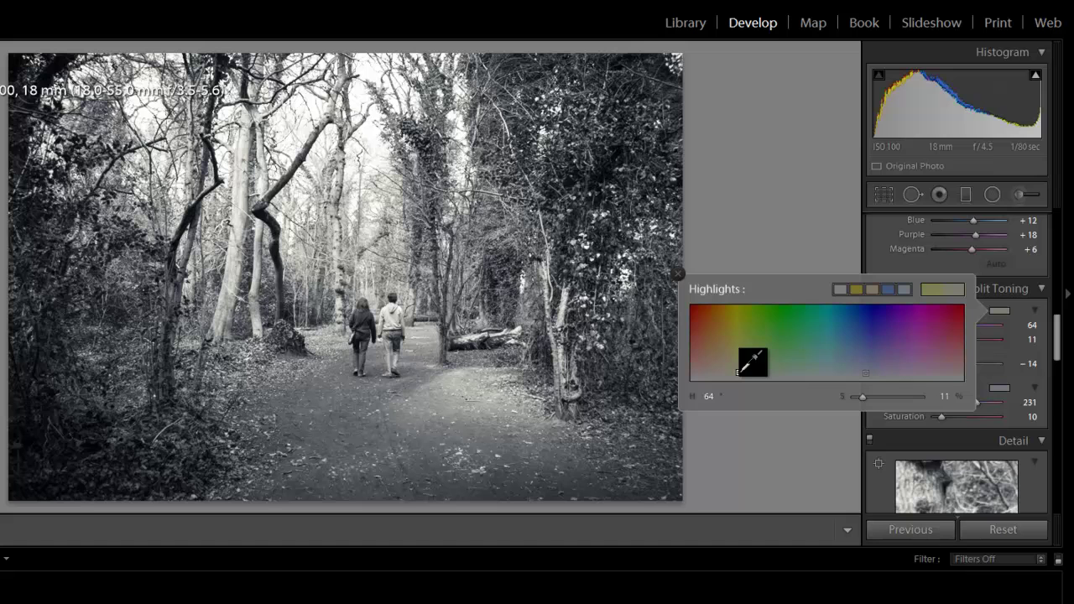
key("Return")
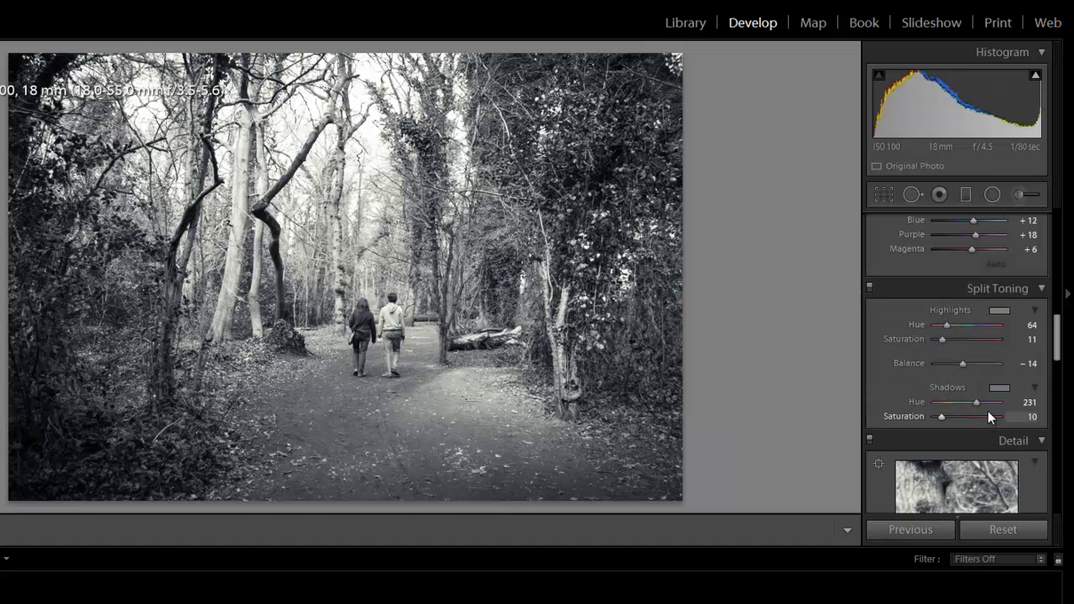
left_click(998, 392)
mouse_move(860, 428)
left_mouse_down()
mouse_move(874, 428)
mouse_move(868, 444)
left_mouse_up()
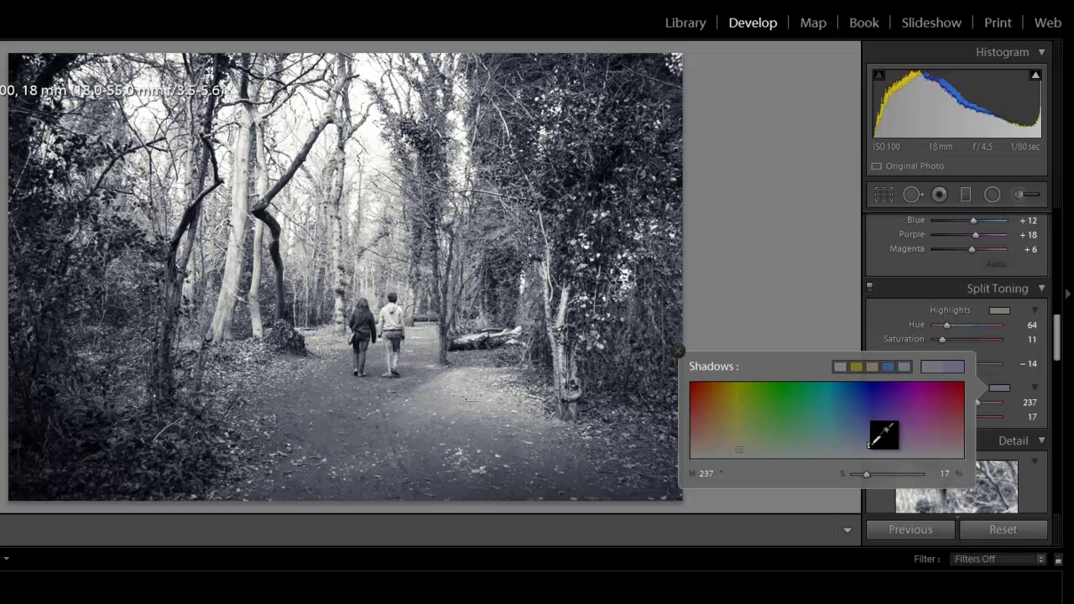
key("Return")
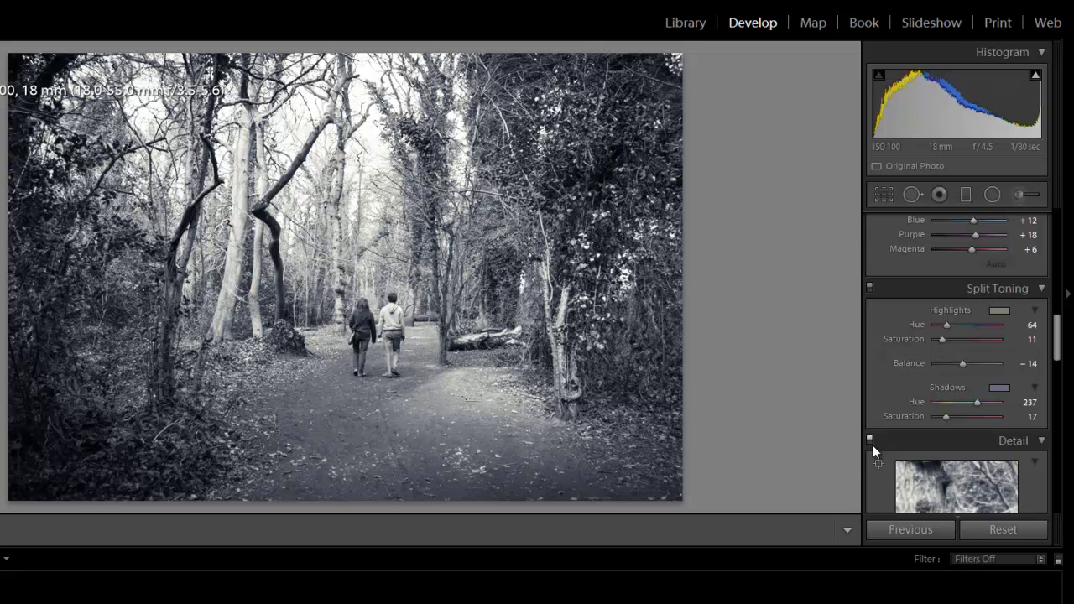
scroll(906, 403, "up", 3)
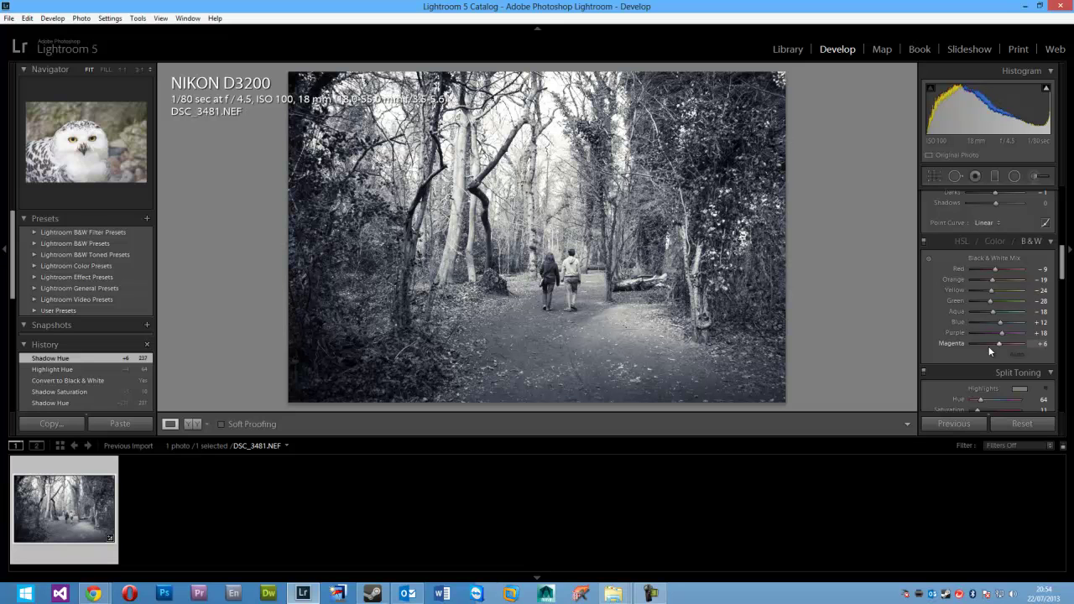
scroll(993, 346, "up", 10)
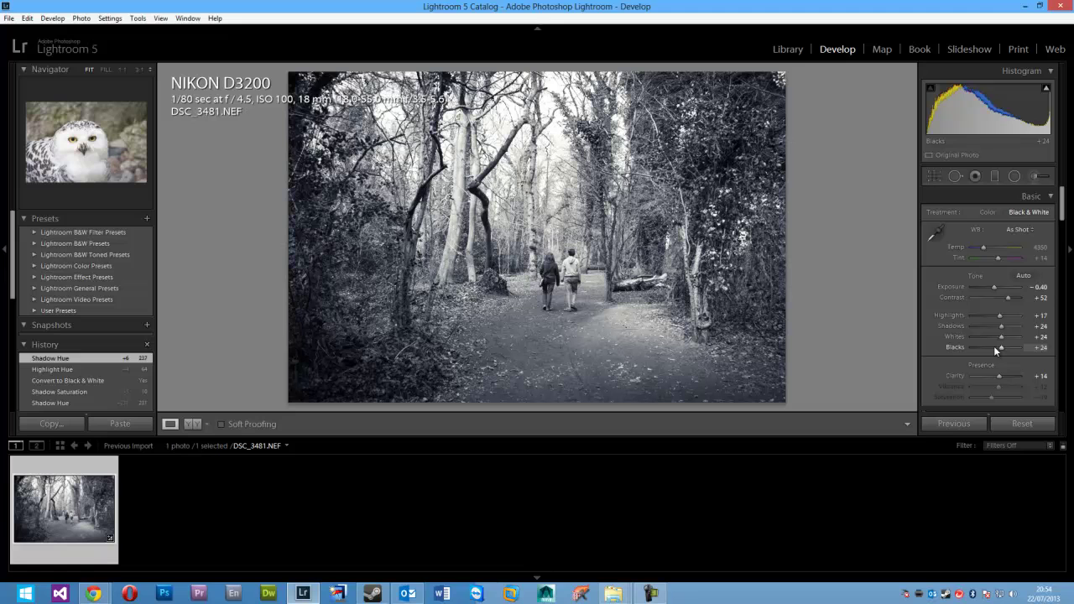